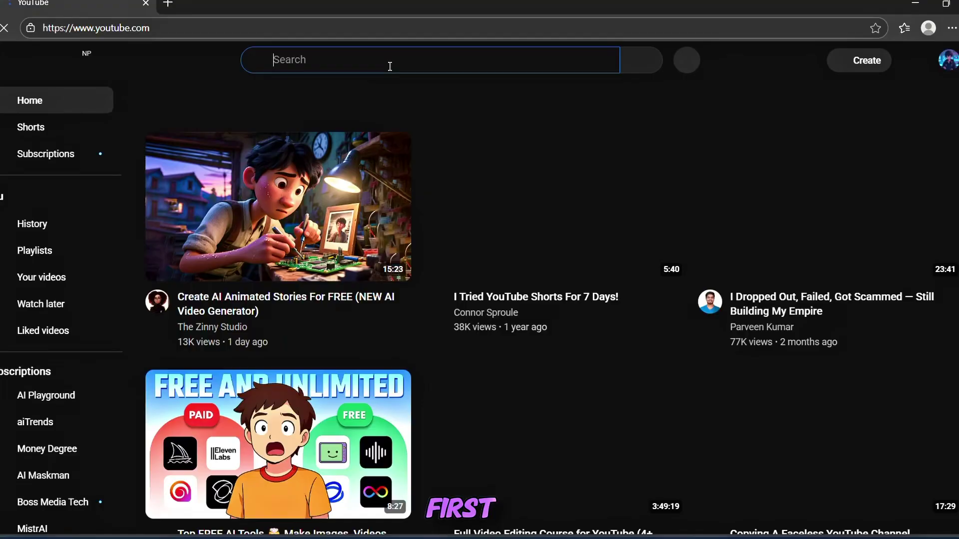
# Search YouTube for 'youtube automation' and browse the results
pyautogui.click(389, 62)
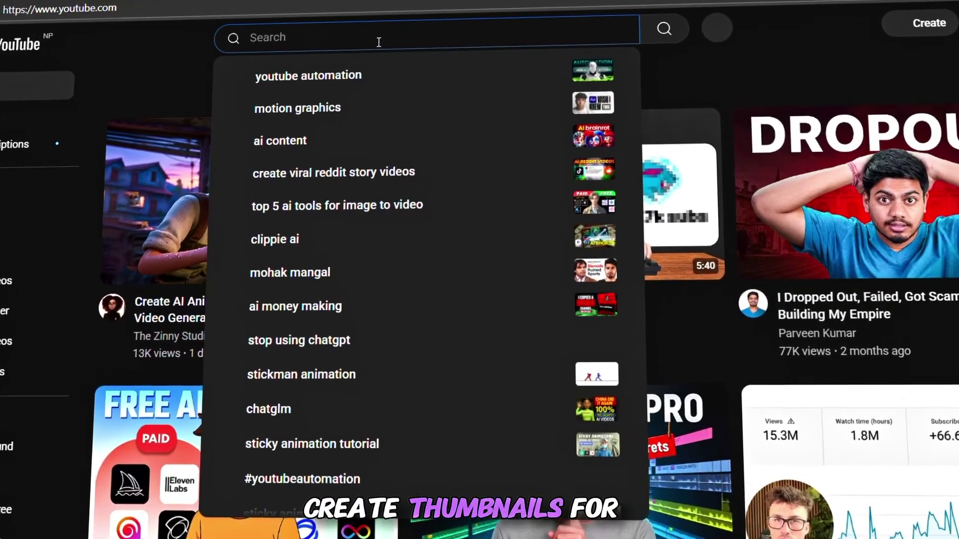
pyautogui.write('youtube automation')
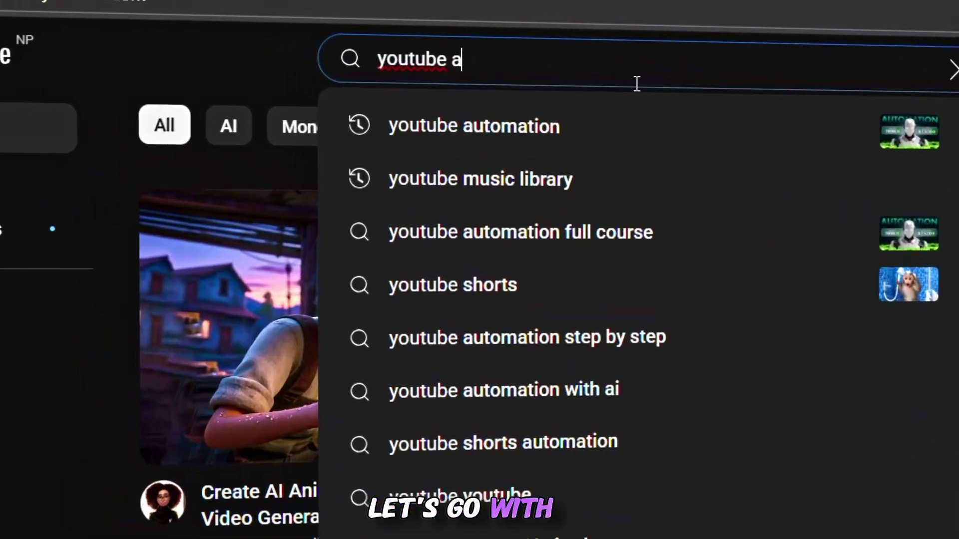
pyautogui.press('Return')
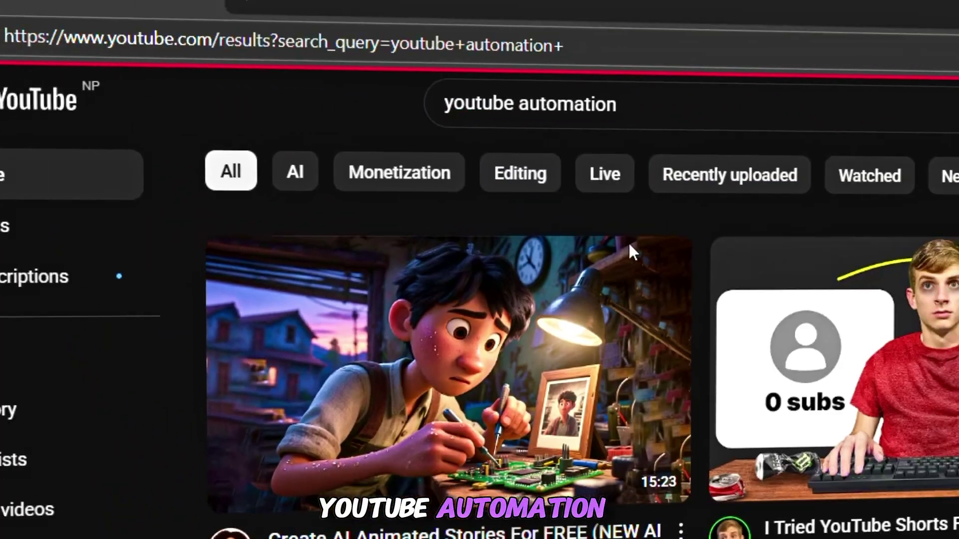
pyautogui.scroll(-15, 288, 272)
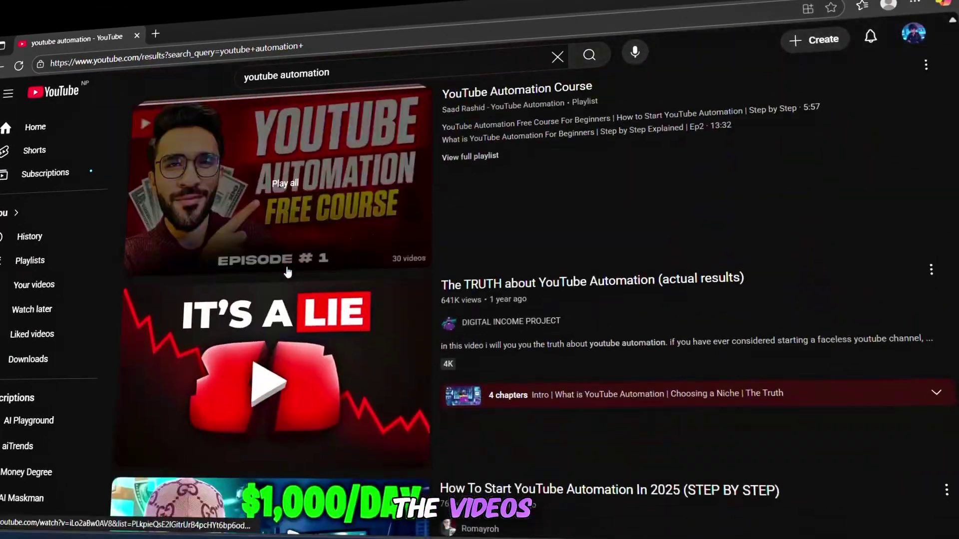
pyautogui.scroll(-20, 288, 272)
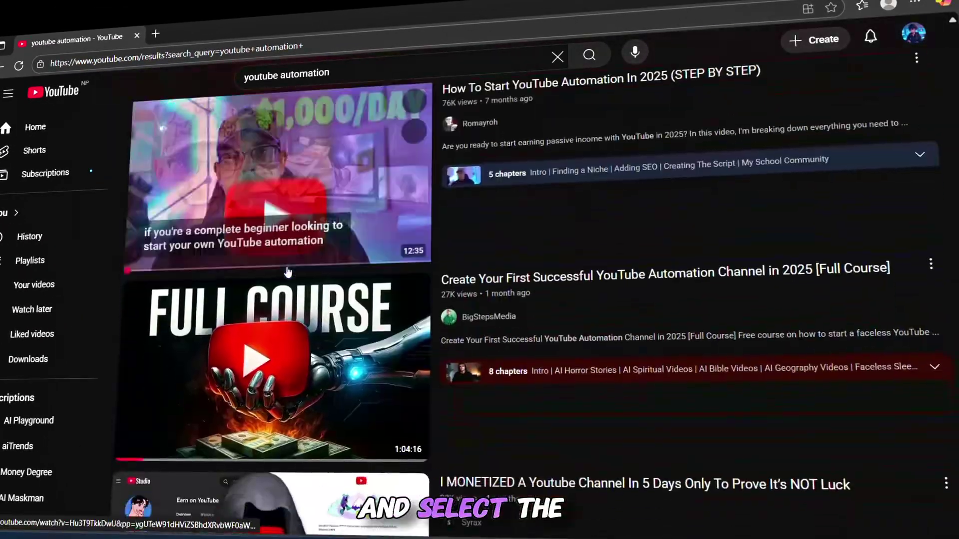
pyautogui.scroll(5, 288, 271)
pyautogui.scroll(-10, 288, 271)
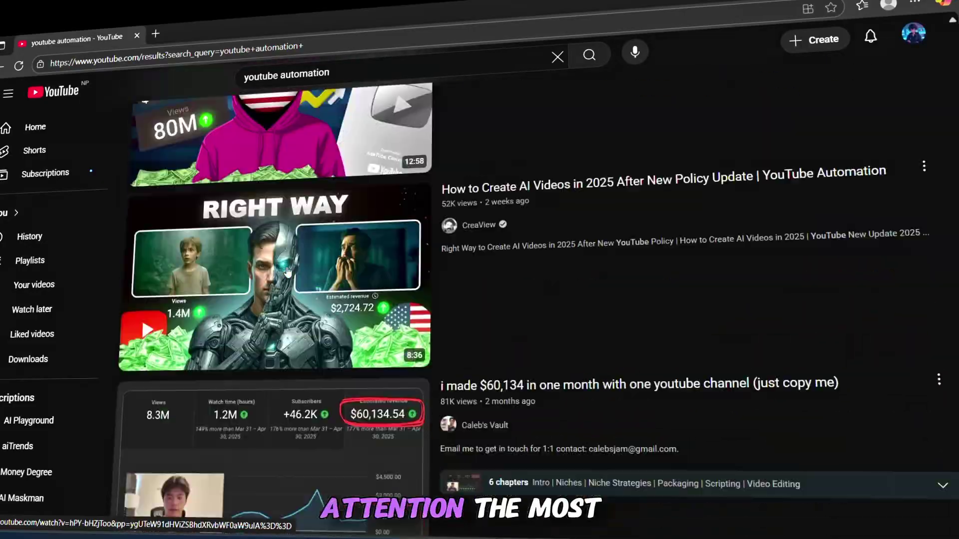
pyautogui.scroll(7, 288, 271)
# Open the Right Way automation video and copy its youtu.be share link
pyautogui.moveTo(288, 271)
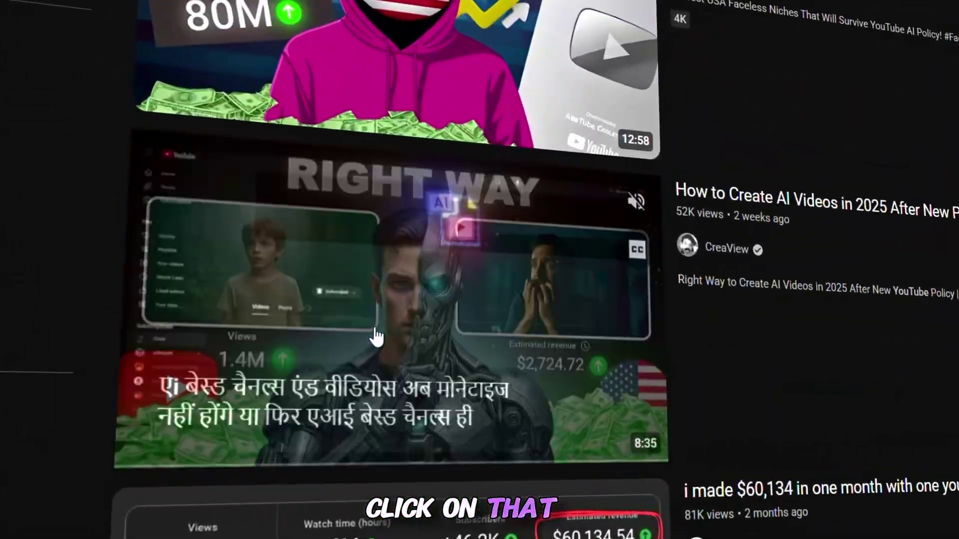
pyautogui.click(376, 337)
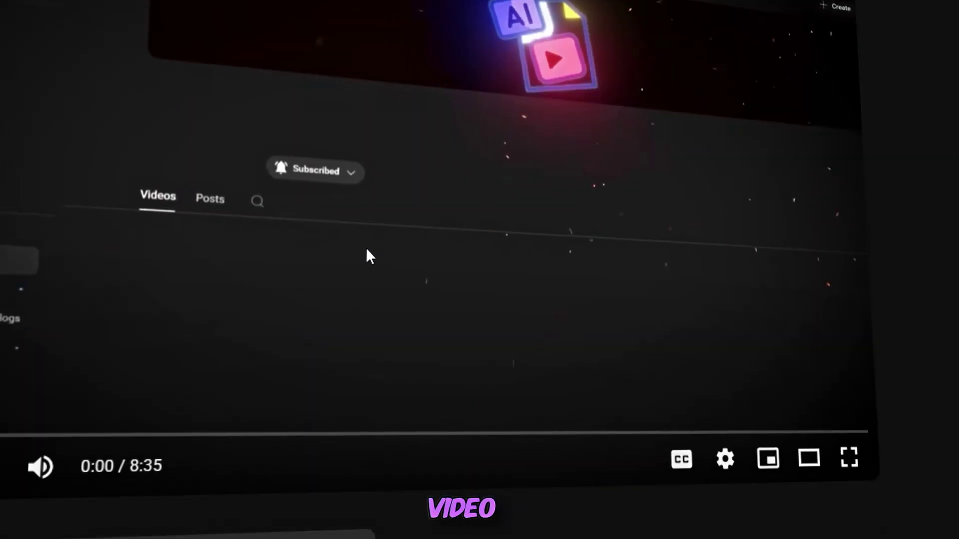
pyautogui.click(702, 387)
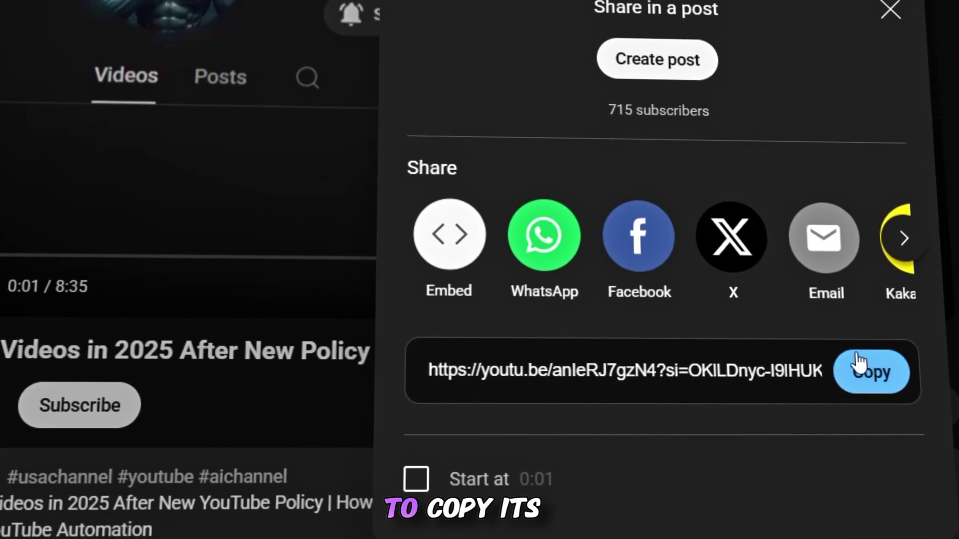
pyautogui.click(881, 357)
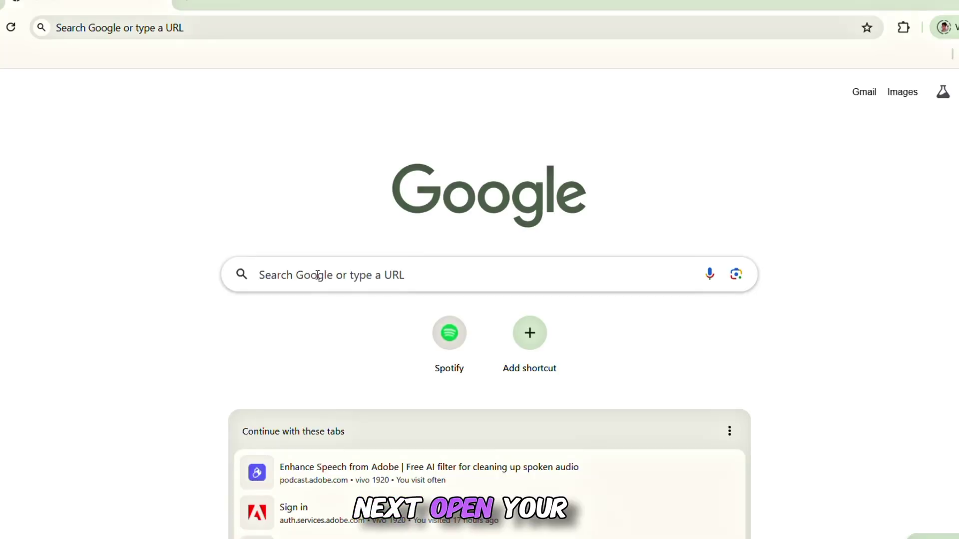
# Google 'youtube thumbnail downloader' and open the YouTube Thumbnail Downloader site
pyautogui.click(318, 276)
pyautogui.write('youtube thumbnail down')
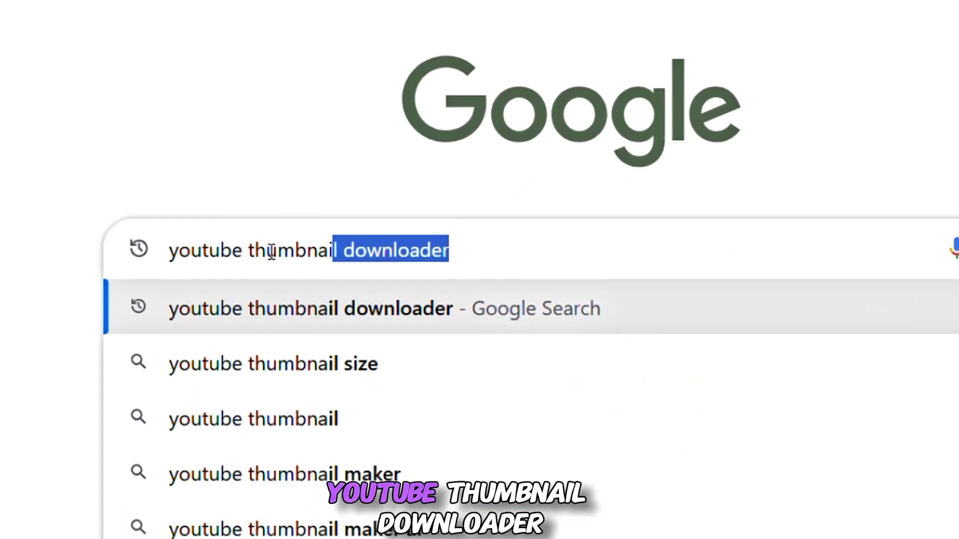
pyautogui.write('loade')
pyautogui.press('Return')
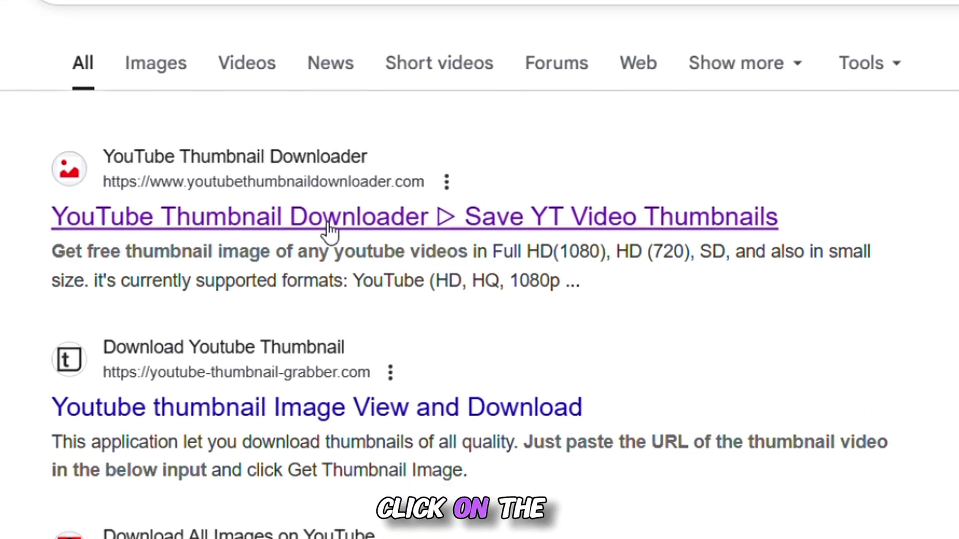
pyautogui.click(317, 215)
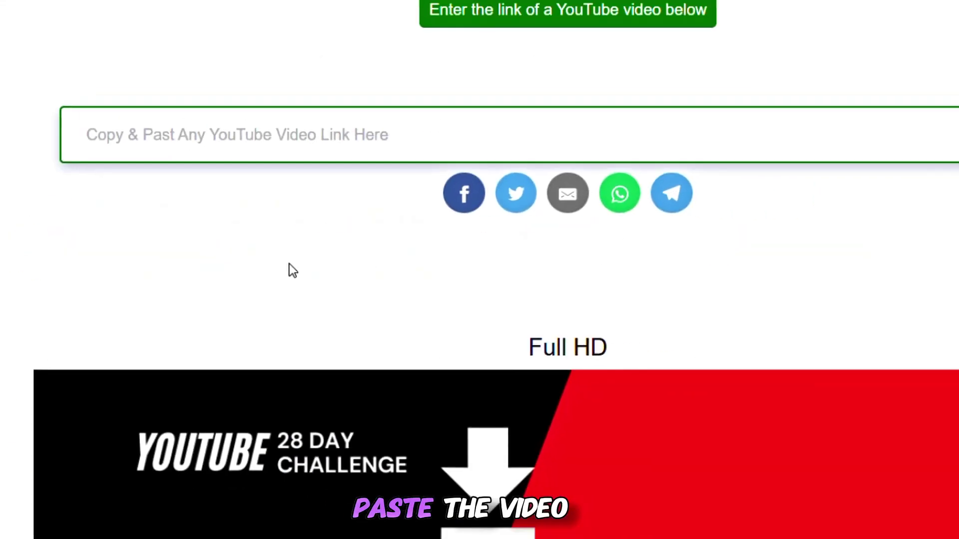
# Paste the video link and open the Full HD thumbnail full-size
pyautogui.rightClick(137, 152)
pyautogui.click(155, 369)
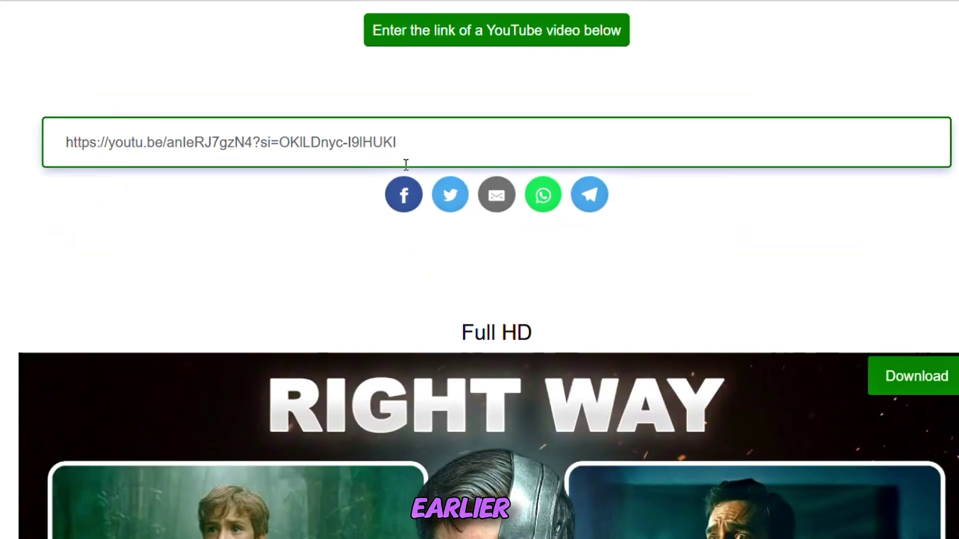
pyautogui.scroll(-2, 697, 402)
pyautogui.scroll(-3, 700, 394)
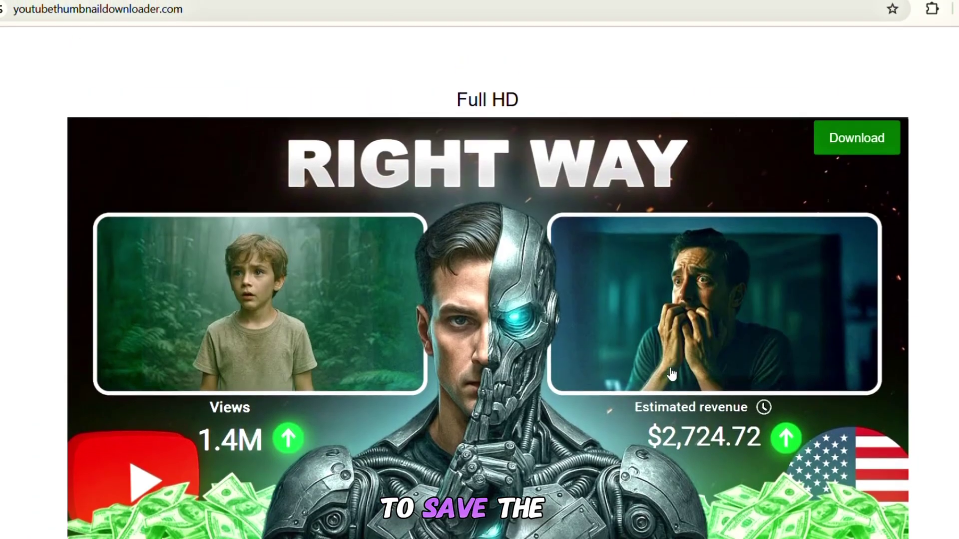
pyautogui.click(865, 145)
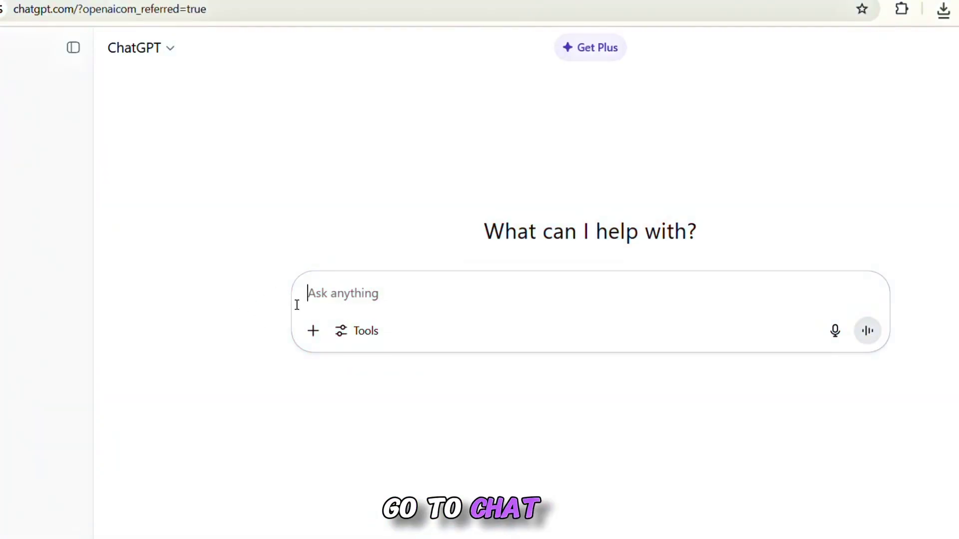
# Attach the downloaded thumbnail and ask ChatGPT for 20 'youtube automation' thumbnail ideas
pyautogui.click(313, 330)
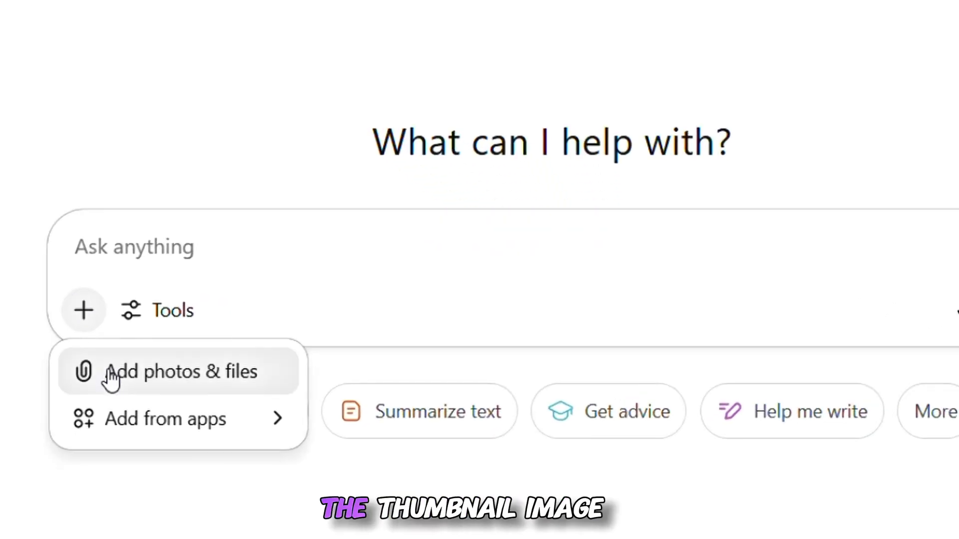
pyautogui.click(111, 381)
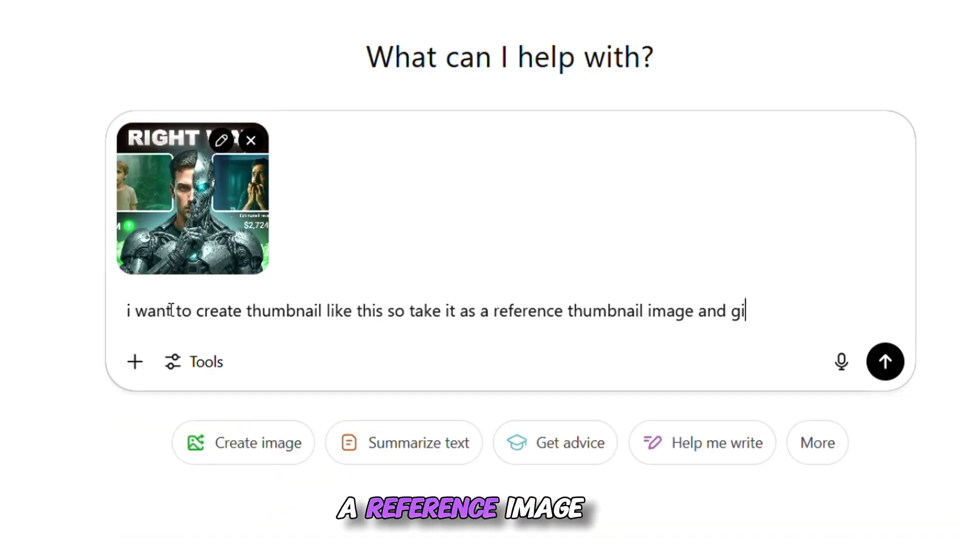
pyautogui.write('thumbnail ideas on the topic of')
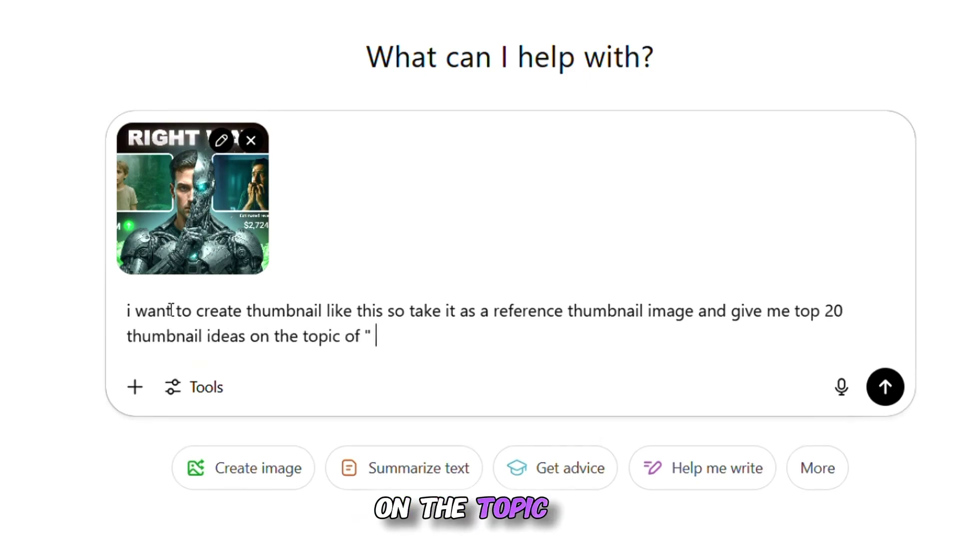
pyautogui.write('youtube autmation')
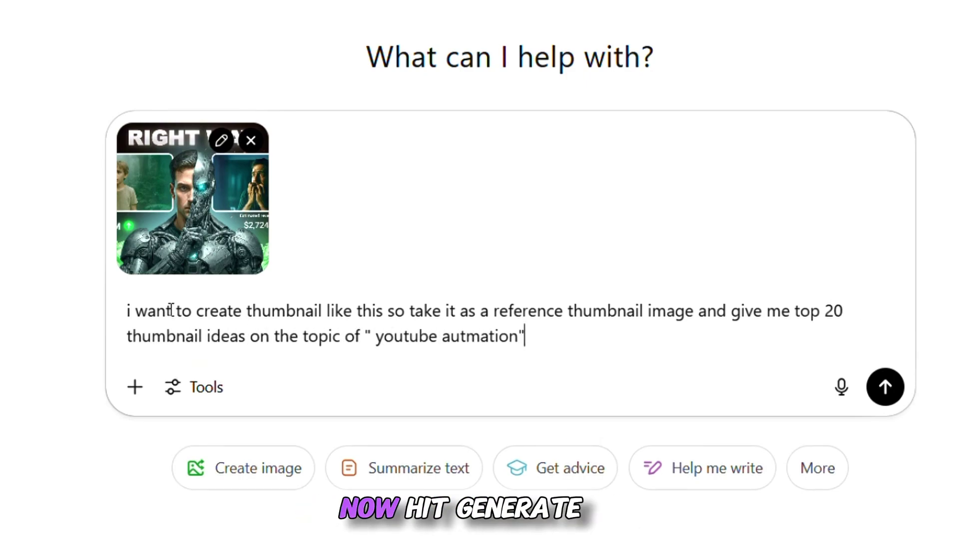
pyautogui.press('Return')
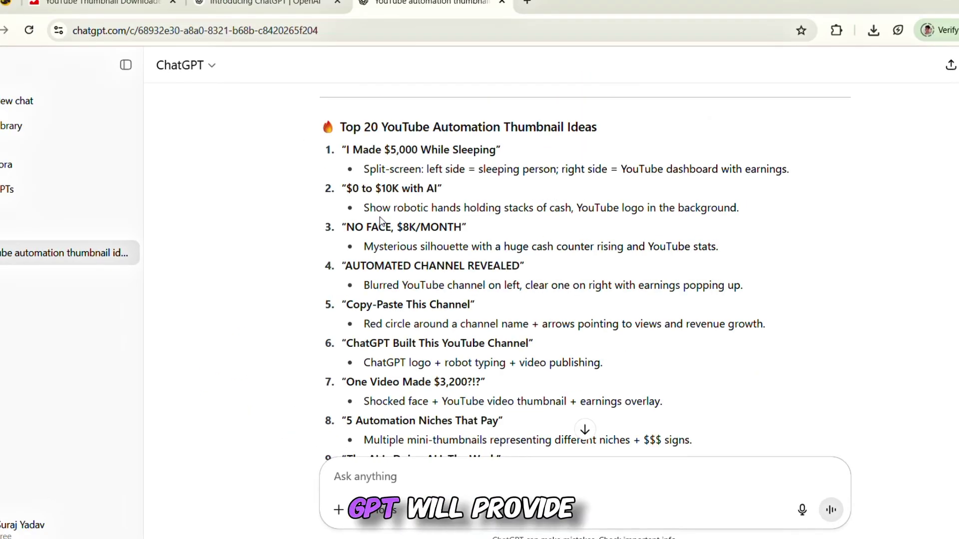
# Review the returned ideas and select the first idea with its description
pyautogui.scroll(-10, 380, 221)
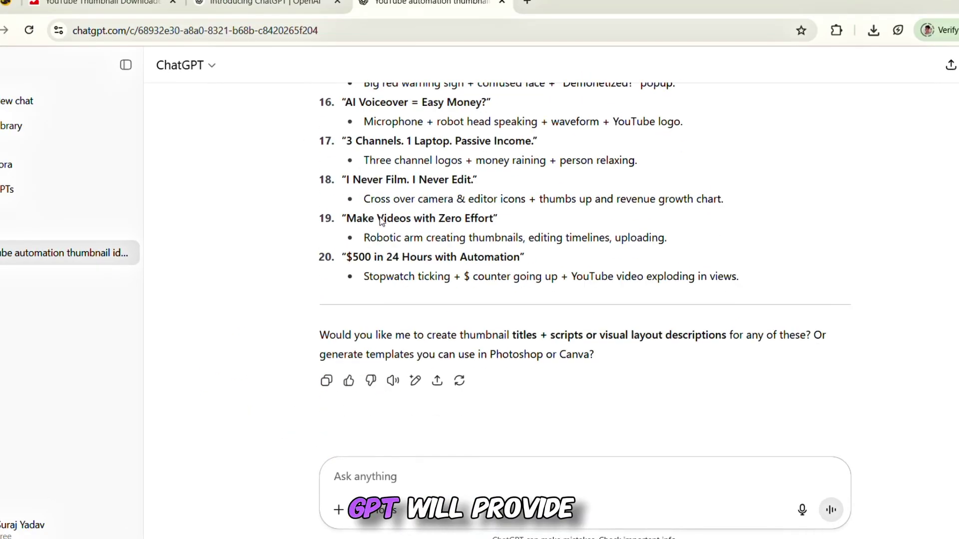
pyautogui.scroll(15, 380, 221)
pyautogui.scroll(-10, 380, 221)
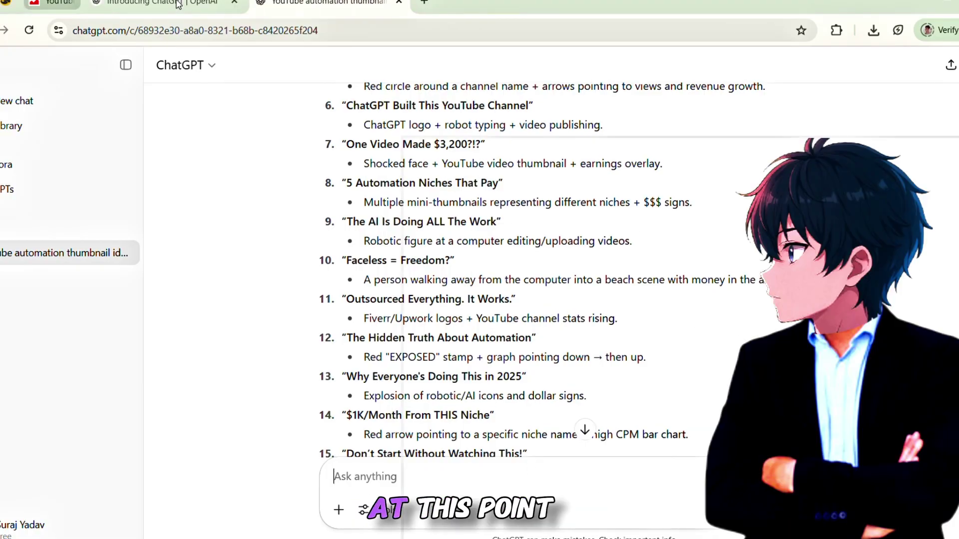
pyautogui.scroll(-4, 379, 220)
pyautogui.scroll(9, 359, 154)
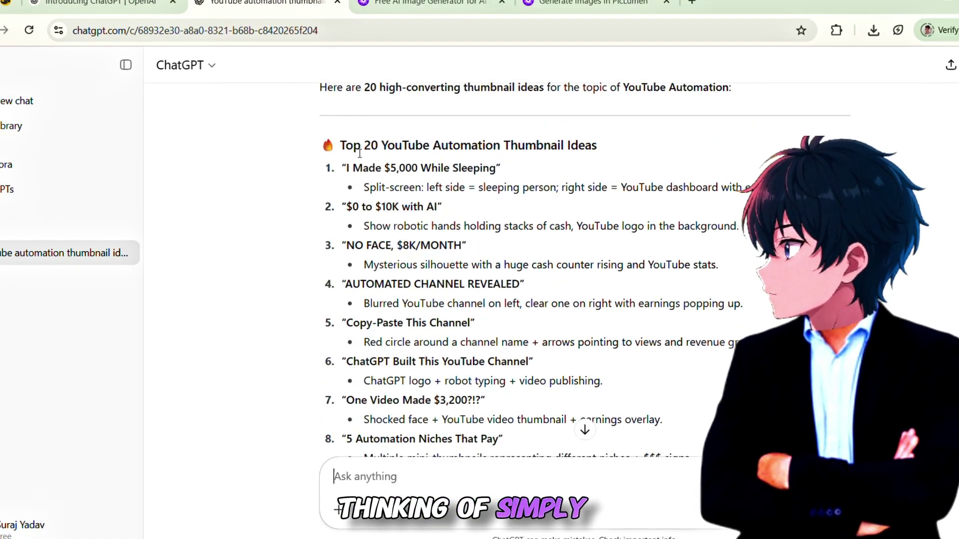
pyautogui.moveTo(342, 168); pyautogui.dragTo(749, 188)
# Generate 16:9 Piclumen images from the first idea, two per batch, and open the ChatGPT result
pyautogui.click(589, 3)
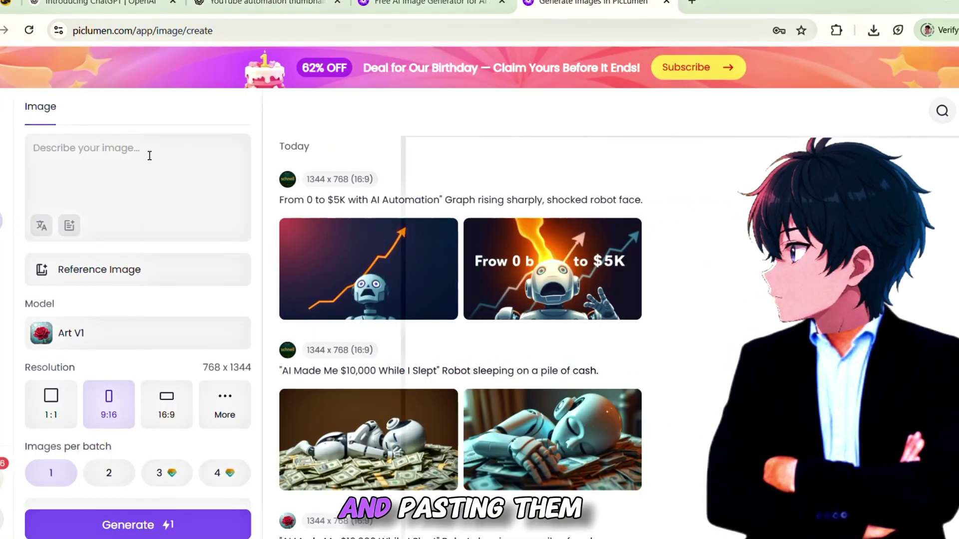
pyautogui.click(149, 155)
pyautogui.hotkey('ctrl', 'v')
pyautogui.click(166, 405)
pyautogui.click(109, 472)
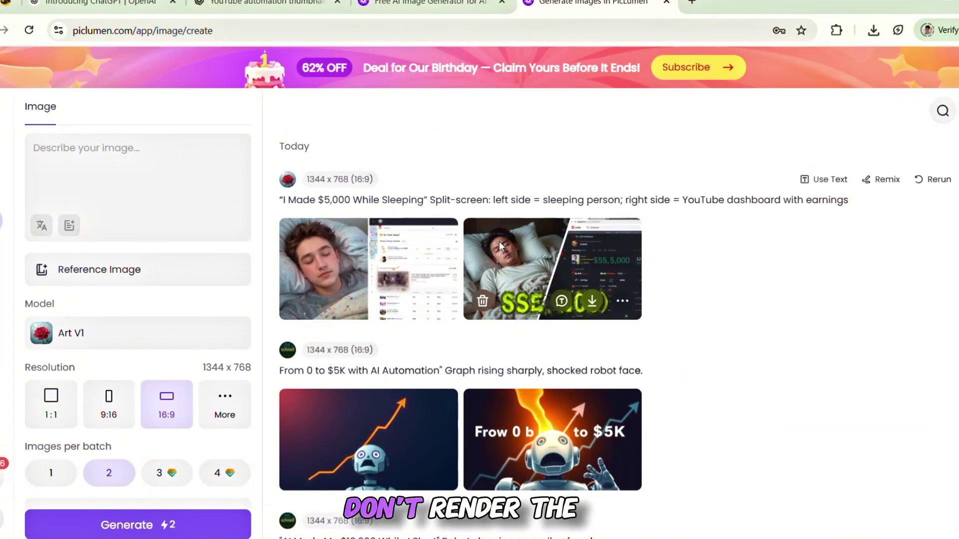
pyautogui.click(501, 245)
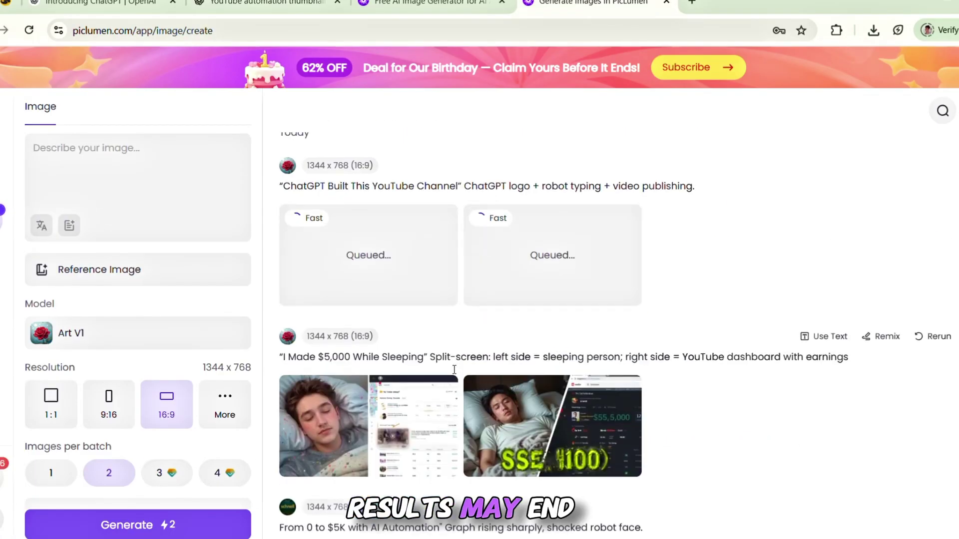
pyautogui.click(412, 315)
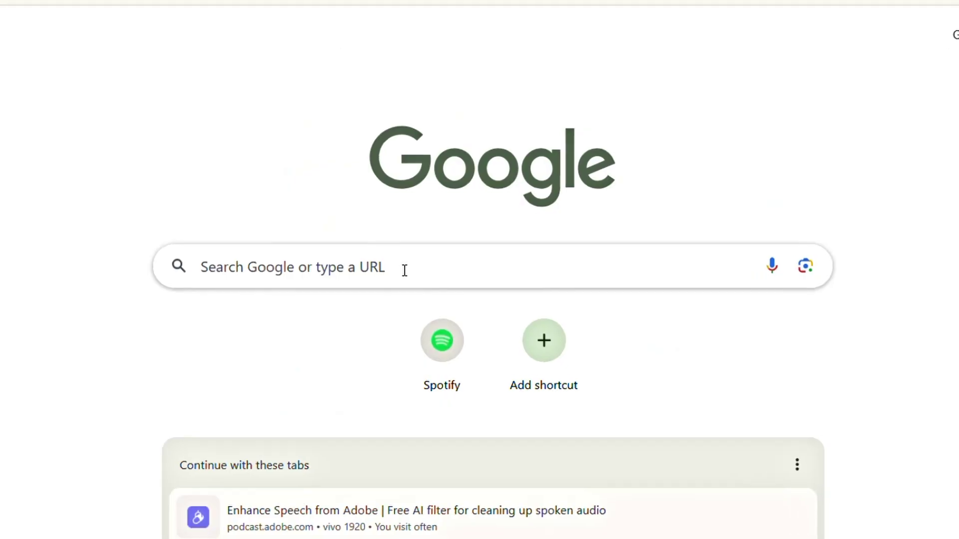
# Search 'google studio ai', open AI Studio and choose Generate Media > Imagen
pyautogui.click(404, 271)
pyautogui.write('google s')
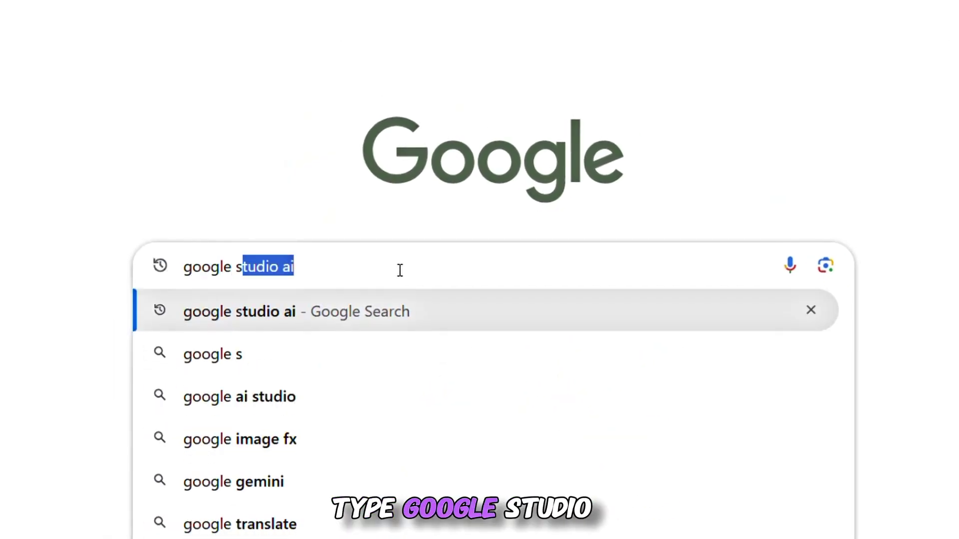
pyautogui.write('tudio ai')
pyautogui.press('Return')
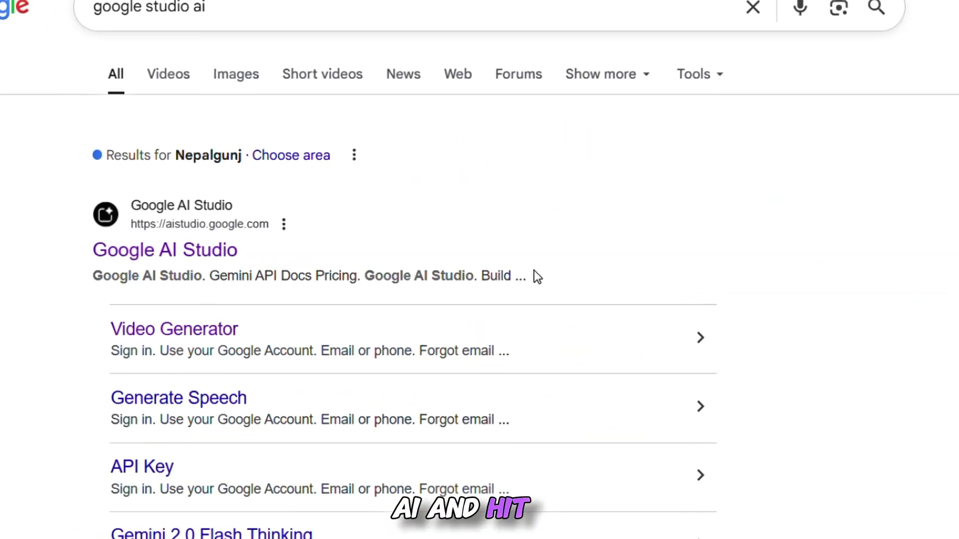
pyautogui.click(225, 253)
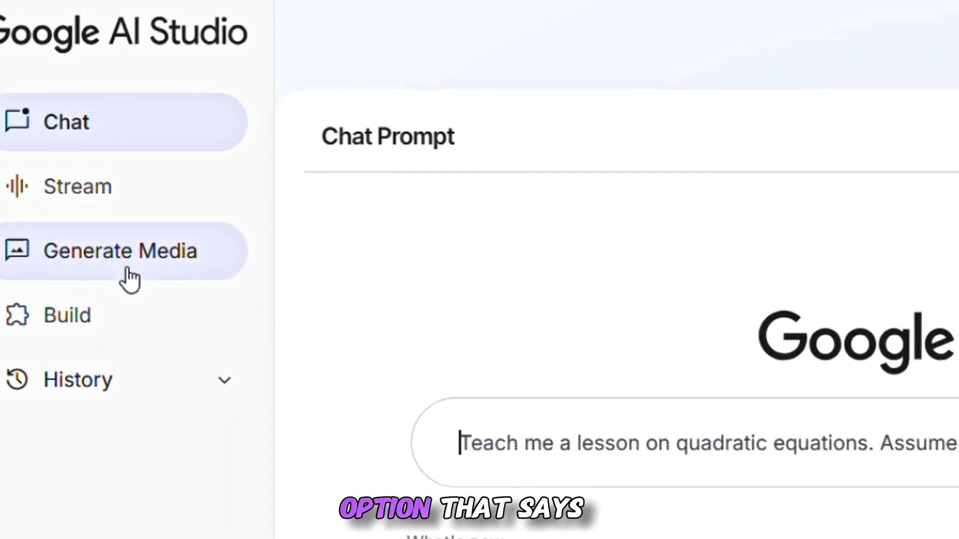
pyautogui.click(54, 249)
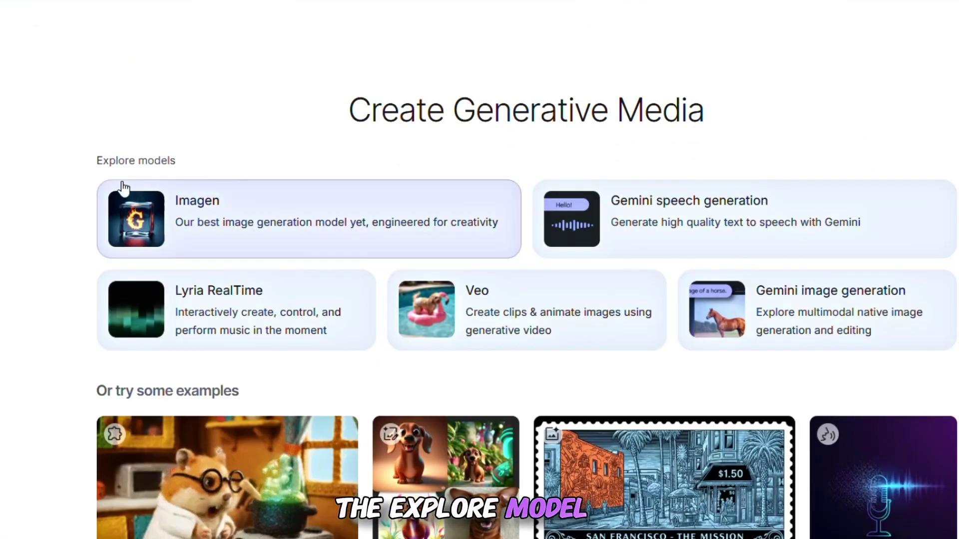
pyautogui.click(210, 227)
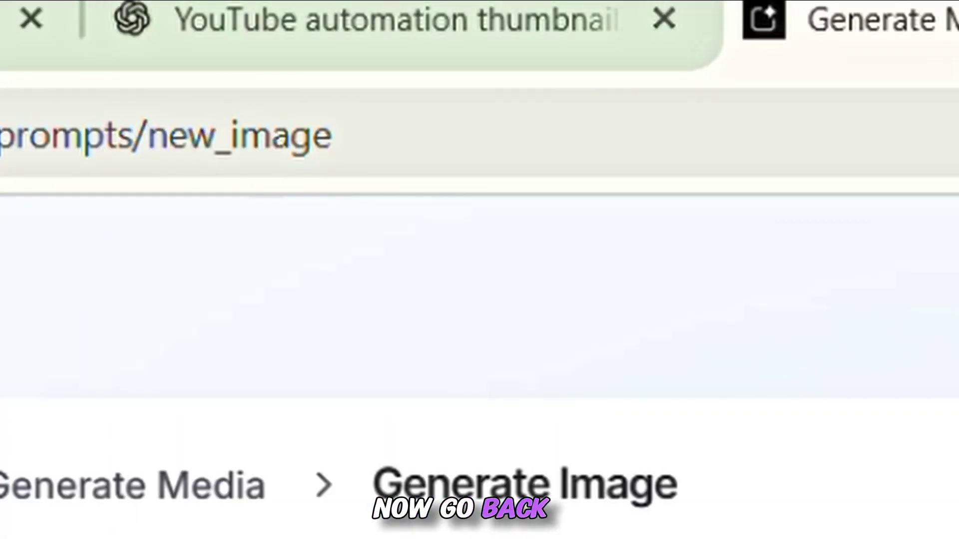
# Select idea 10, 'Faceless = Freedom?', with its description in ChatGPT
pyautogui.click(223, 1)
pyautogui.scroll(-5, 332, 293)
pyautogui.moveTo(338, 339); pyautogui.dragTo(809, 369)
pyautogui.hotkey('ctrl', 'c')
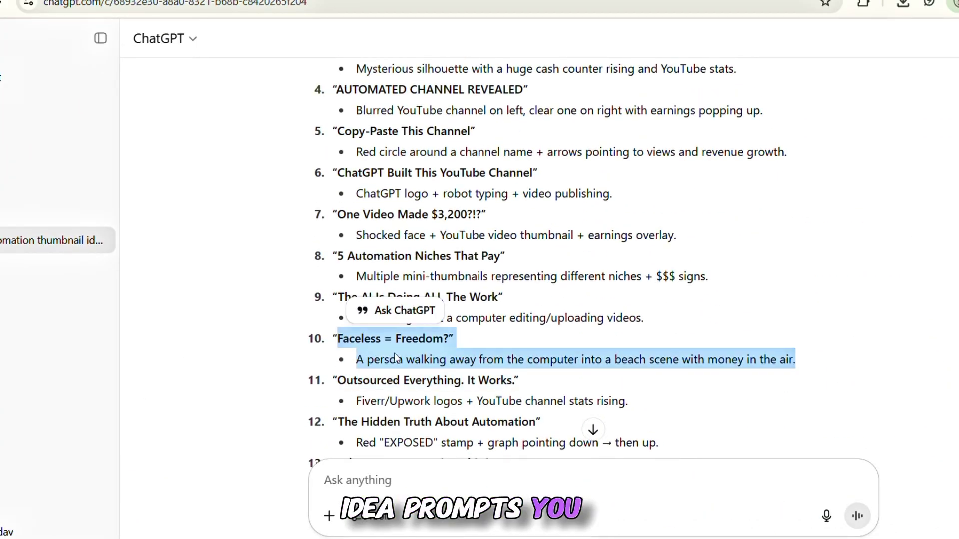
# Paste the 'Faceless = Freedom?' idea as the Imagen prompt, set 16:9, and generate two variations
pyautogui.click(436, 372)
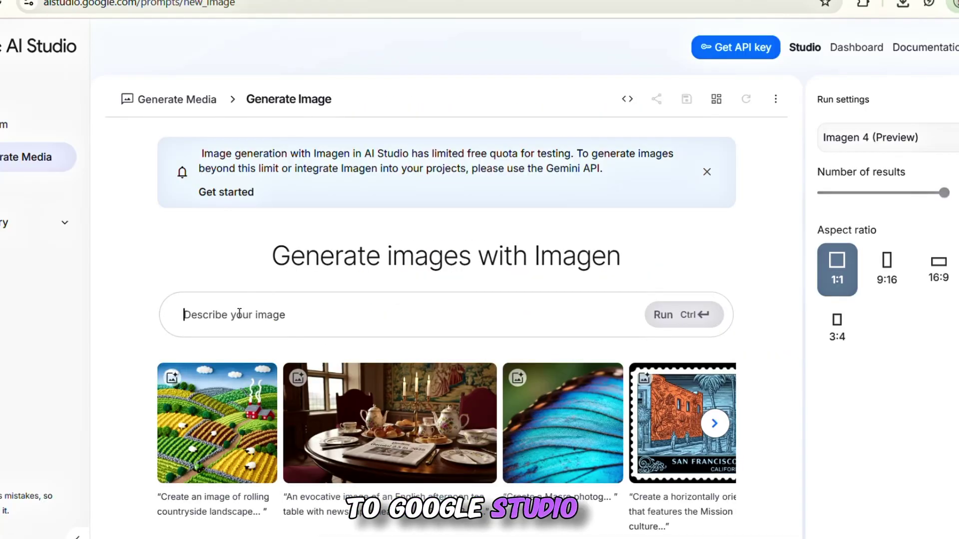
pyautogui.rightClick(239, 312)
pyautogui.click(270, 143)
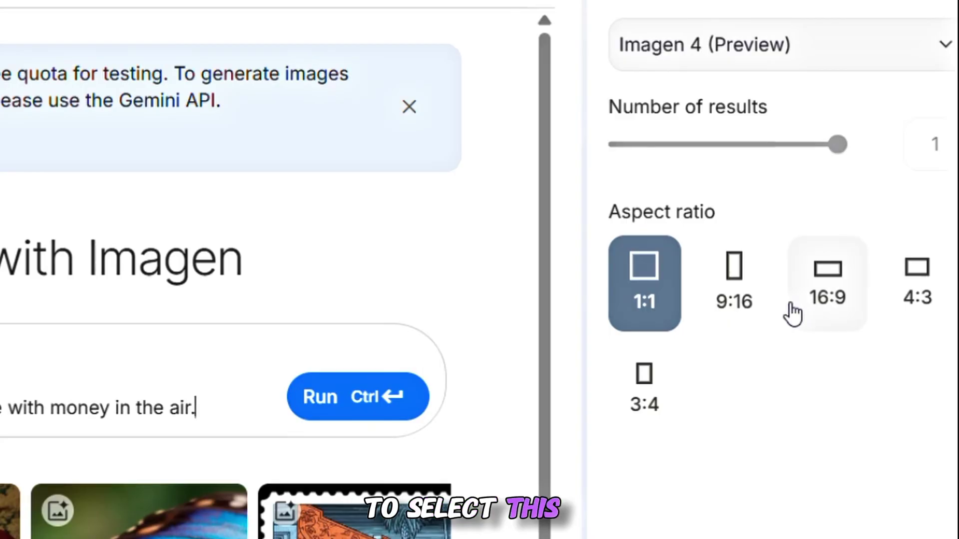
pyautogui.click(801, 305)
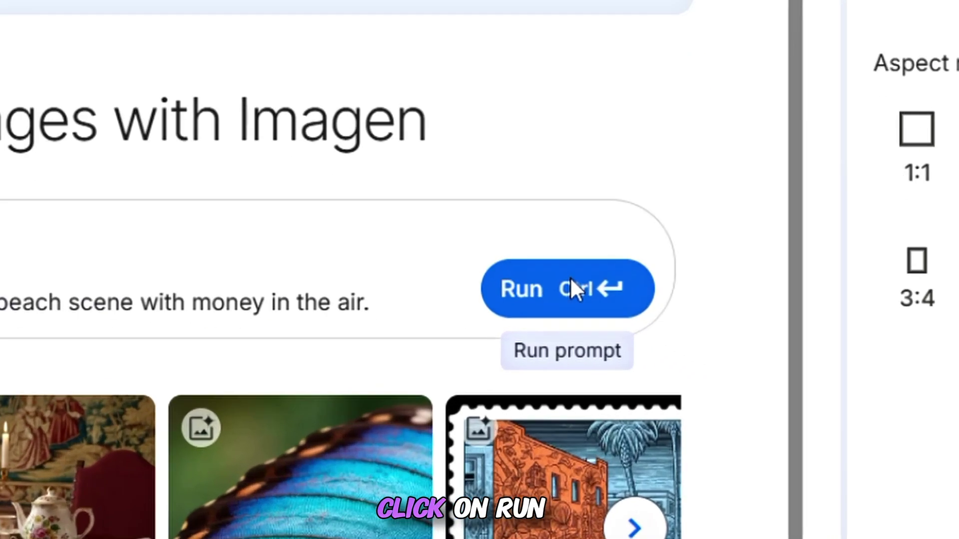
pyautogui.click(691, 336)
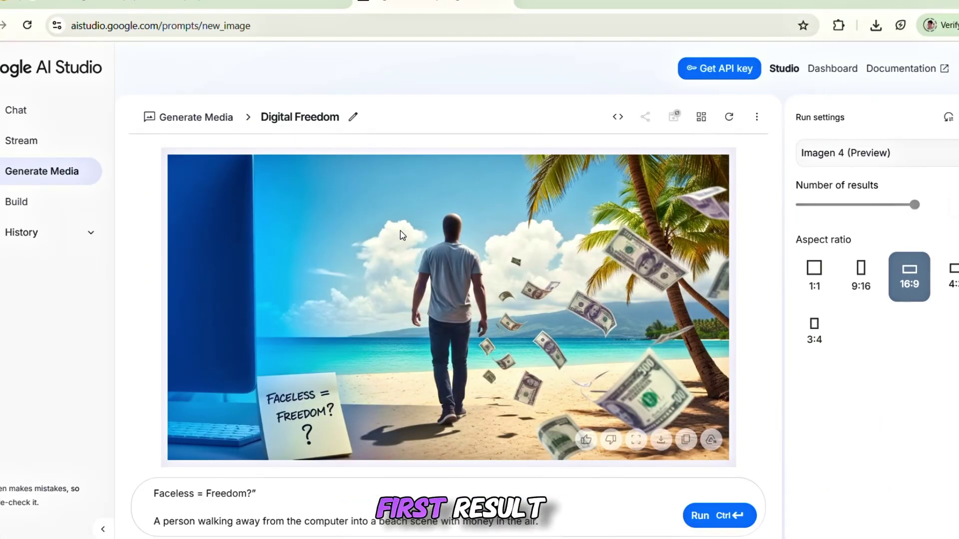
pyautogui.click(719, 515)
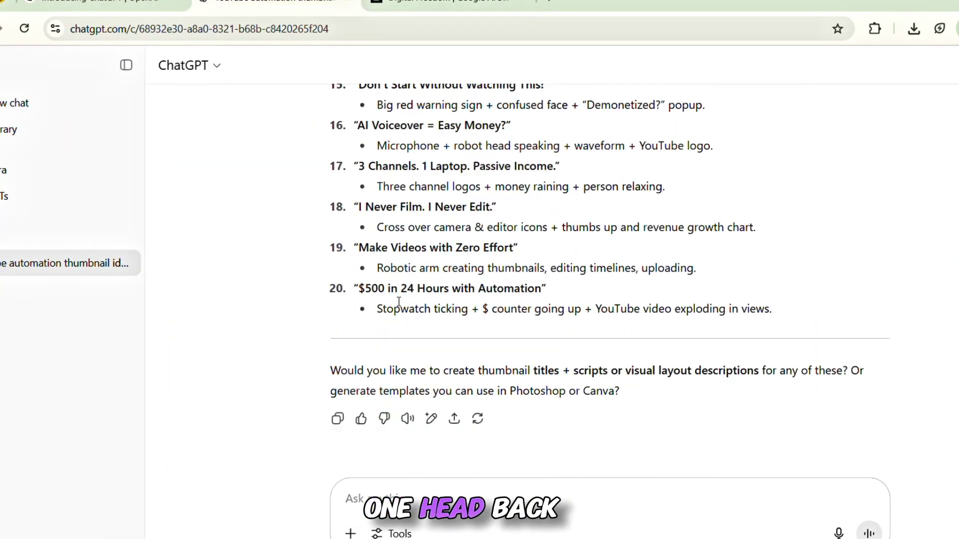
# Replace the prompt with idea 14, '$1K/Month From THIS Niche', and generate, retrying after the quota error
pyautogui.scroll(4, 399, 301)
pyautogui.moveTo(355, 225); pyautogui.dragTo(750, 243)
pyautogui.hotkey('ctrl', 'c')
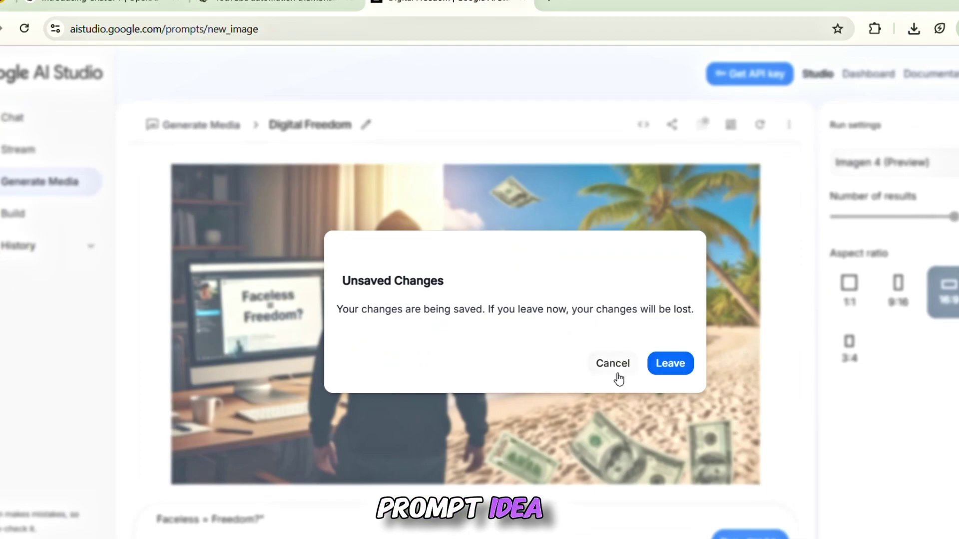
pyautogui.click(612, 363)
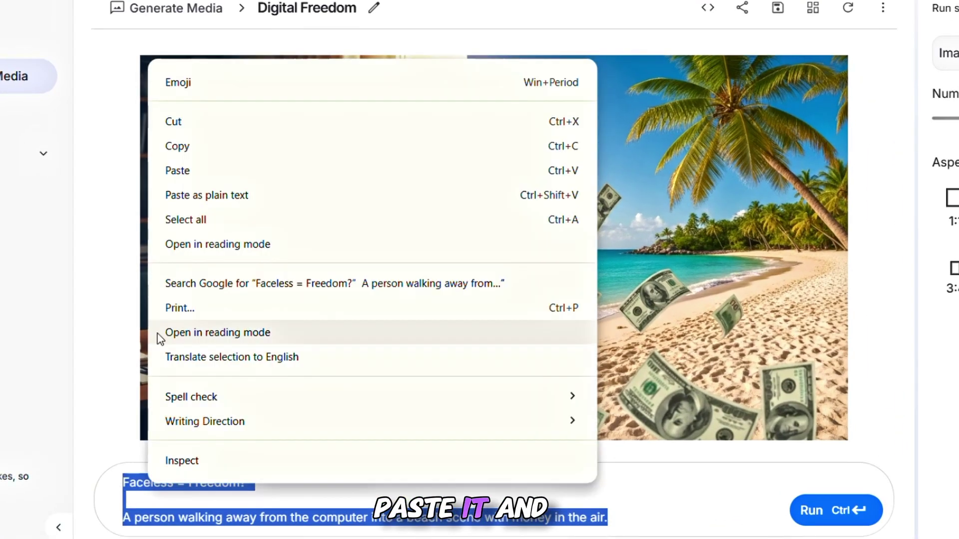
pyautogui.click(178, 170)
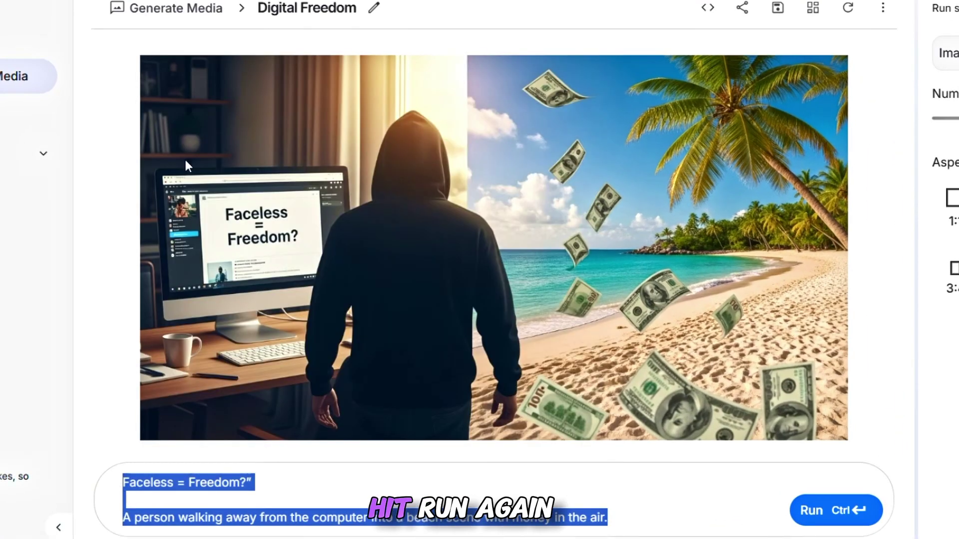
pyautogui.click(836, 510)
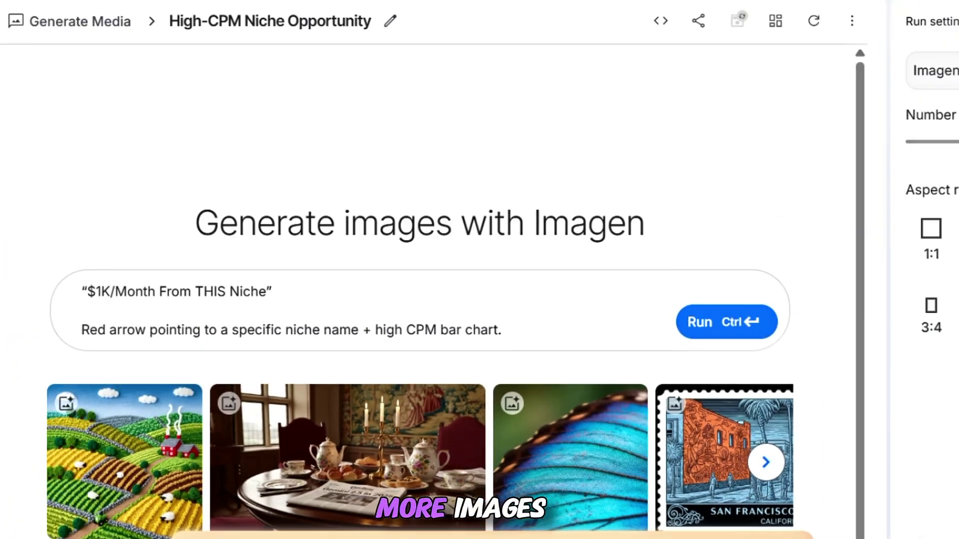
pyautogui.click(690, 326)
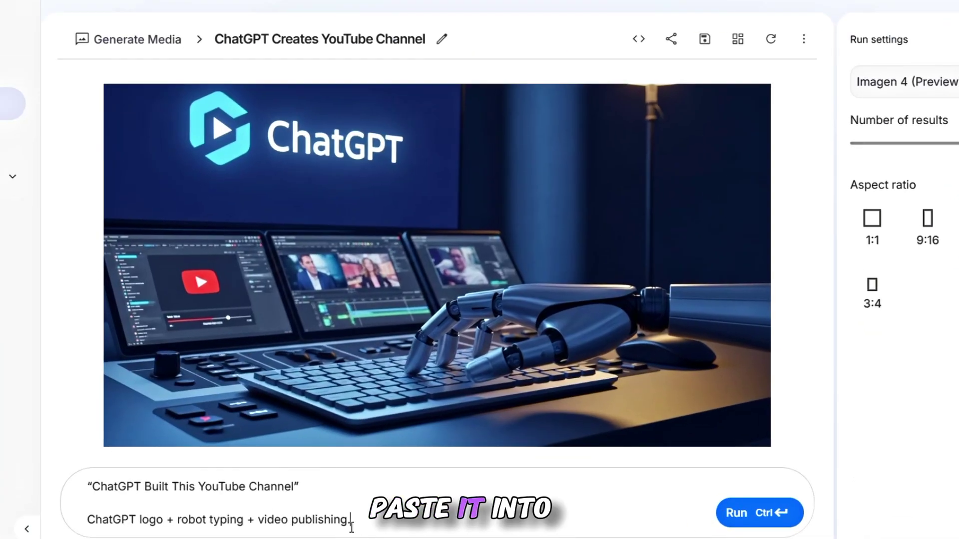
# Replace the prompt with the '$500 in 24 Hours with Automation' idea, generate, and download it
pyautogui.hotkey('ctrl', 'a')
pyautogui.rightClick(269, 527)
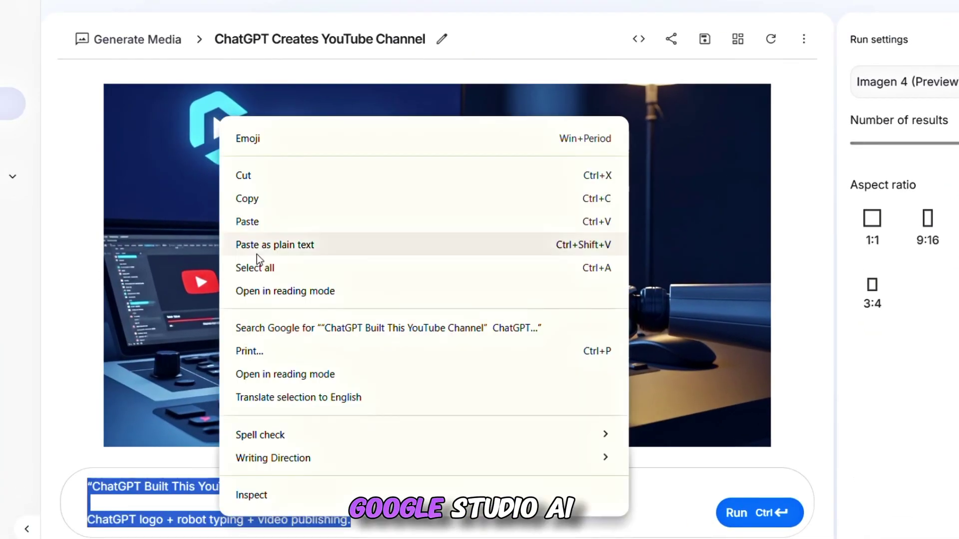
pyautogui.click(288, 290)
pyautogui.click(739, 526)
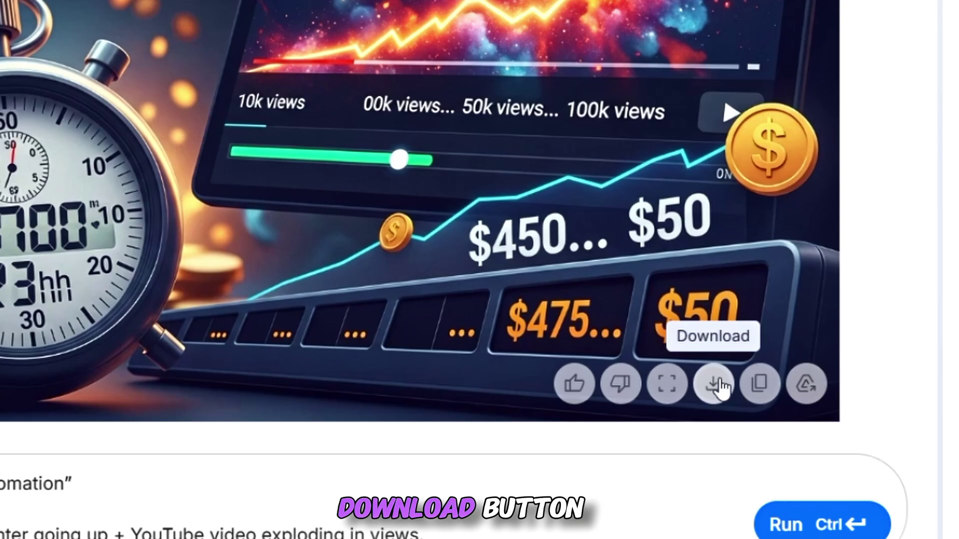
pyautogui.click(715, 384)
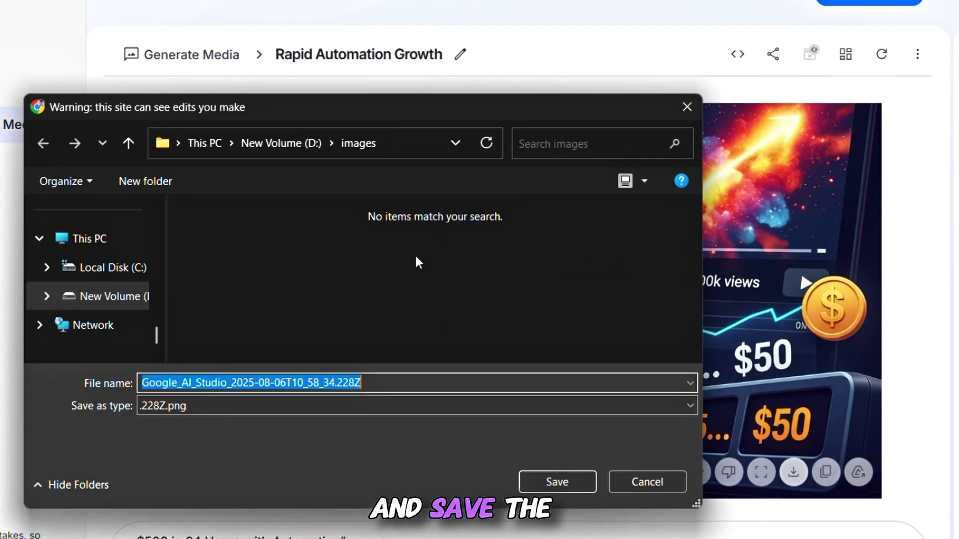
# Save the thumbnail PNG to D:\images and ask ChatGPT for more robotic thumbnail ideas
pyautogui.click(552, 480)
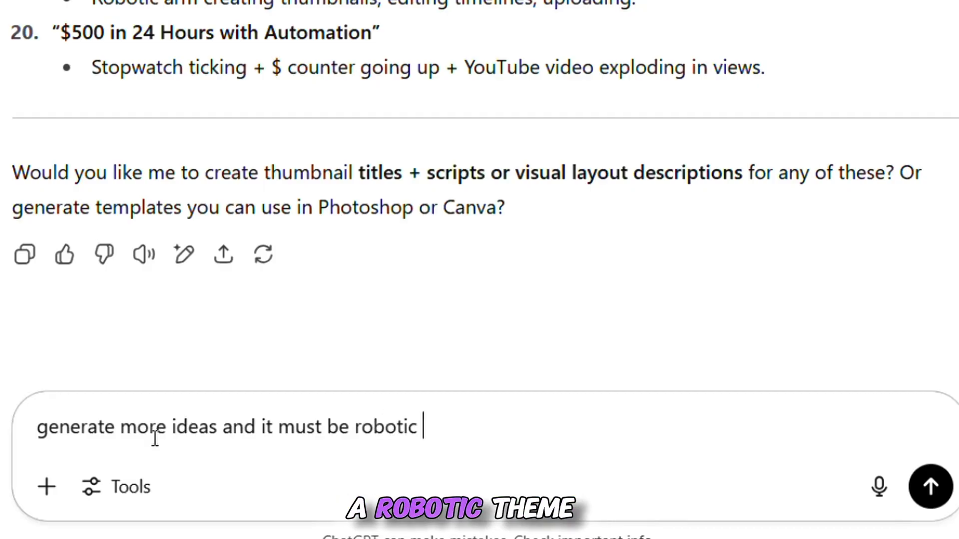
pyautogui.press('Return')
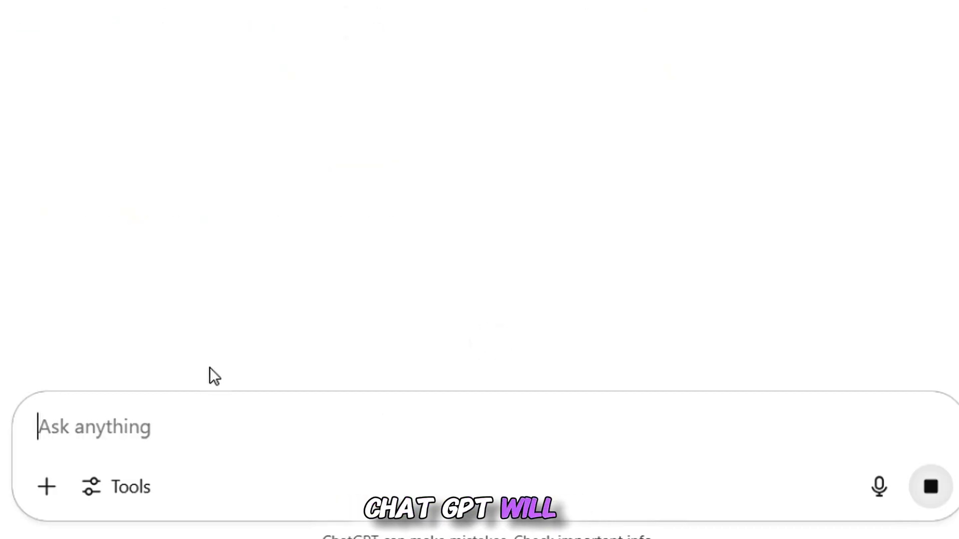